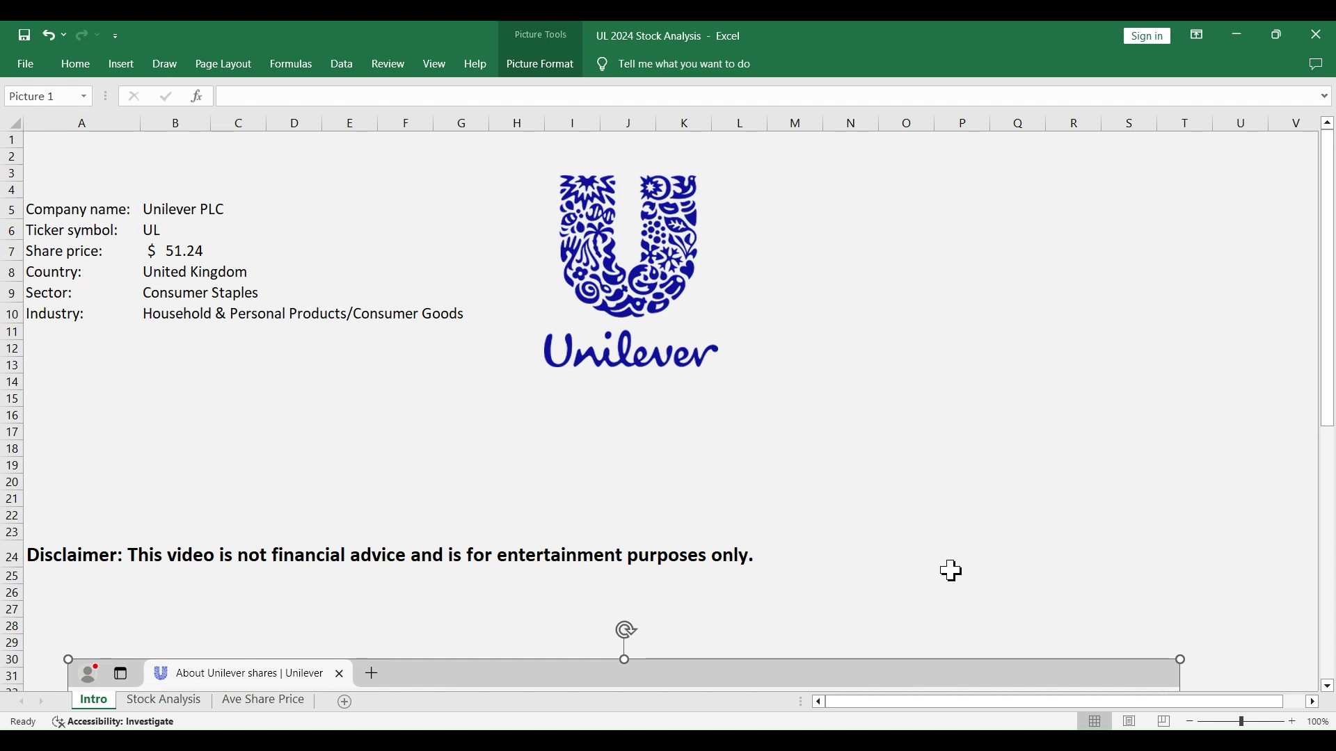
- Move the Unilever share-listings screenshot up to cover rows 3–30 of the Intro sheet
drag(904, 671, 915, 223)
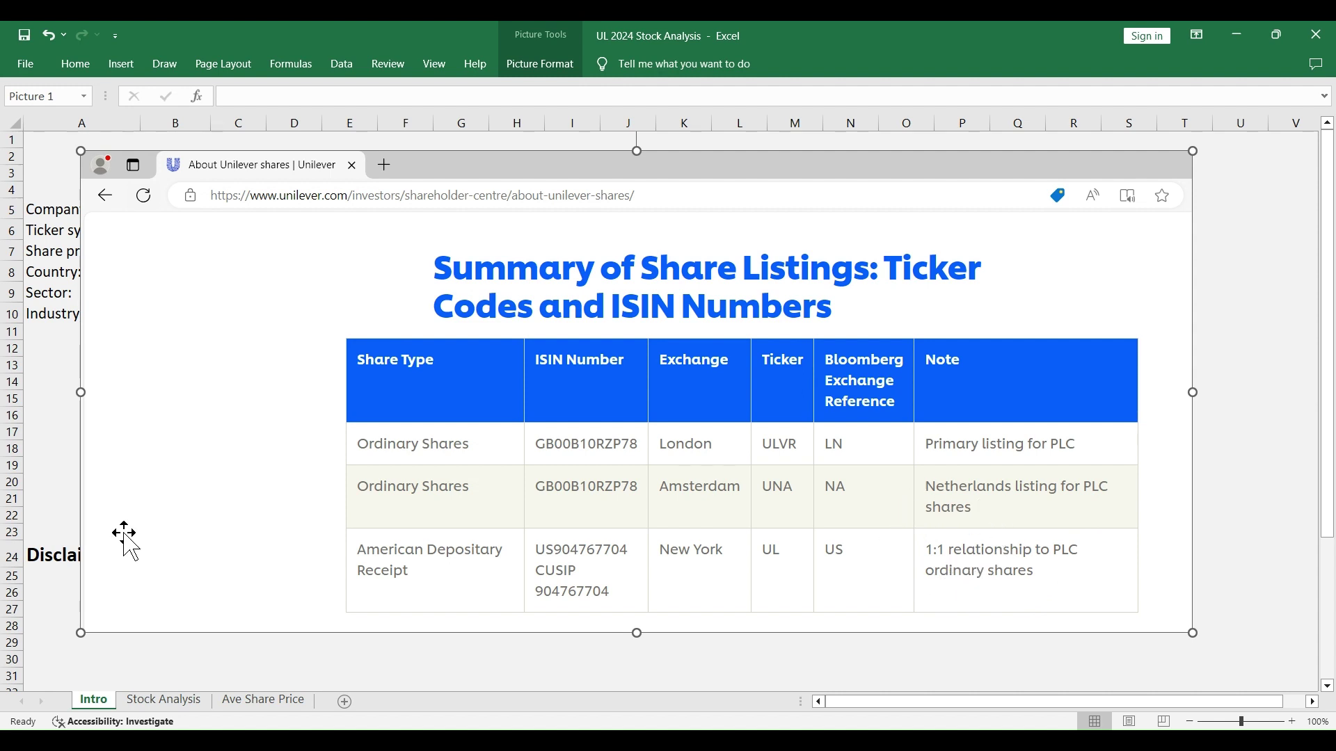
click(170, 702)
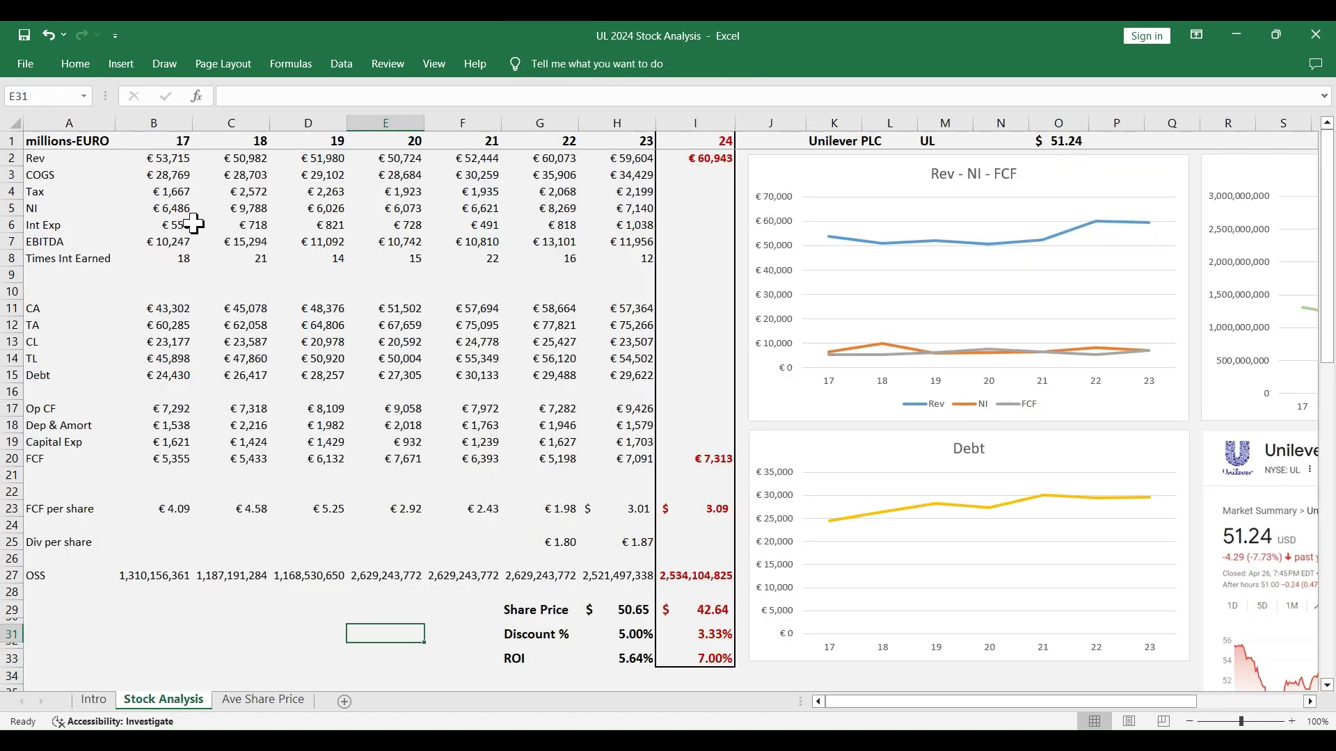
drag(166, 160, 597, 231)
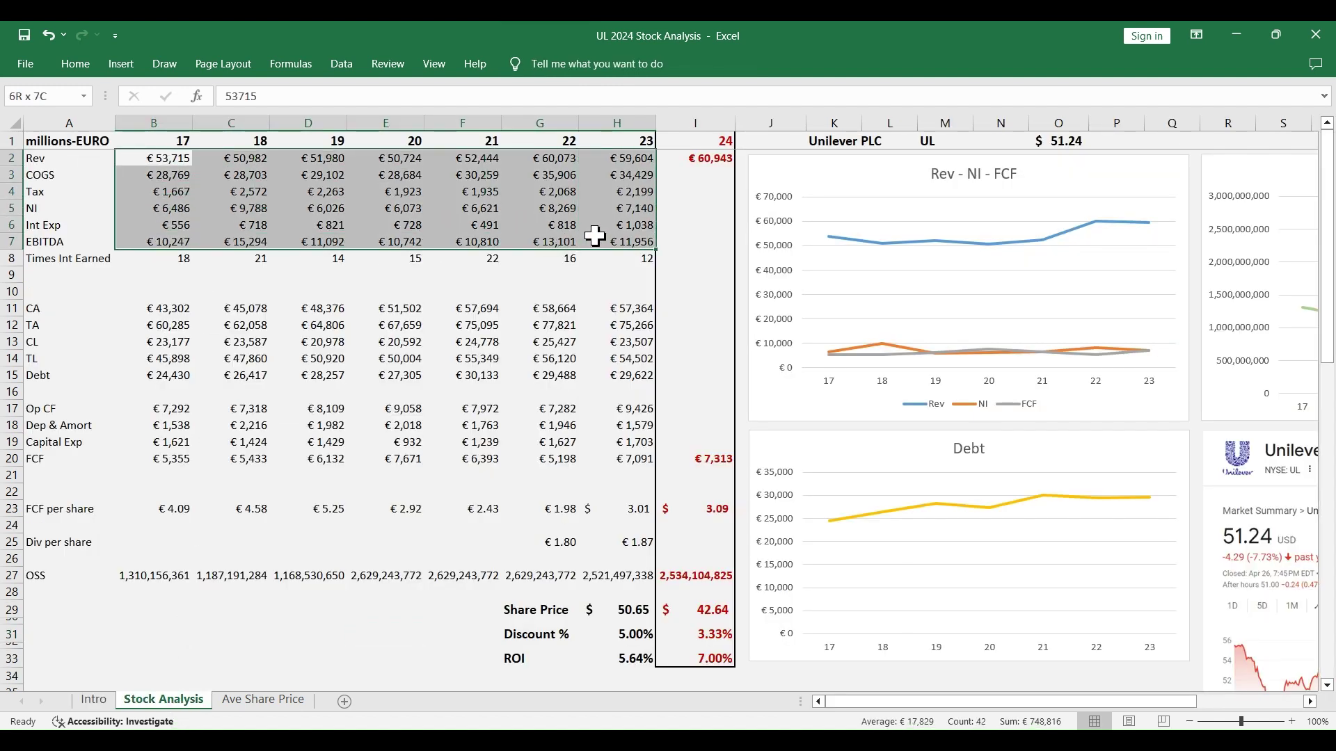
drag(188, 312, 597, 378)
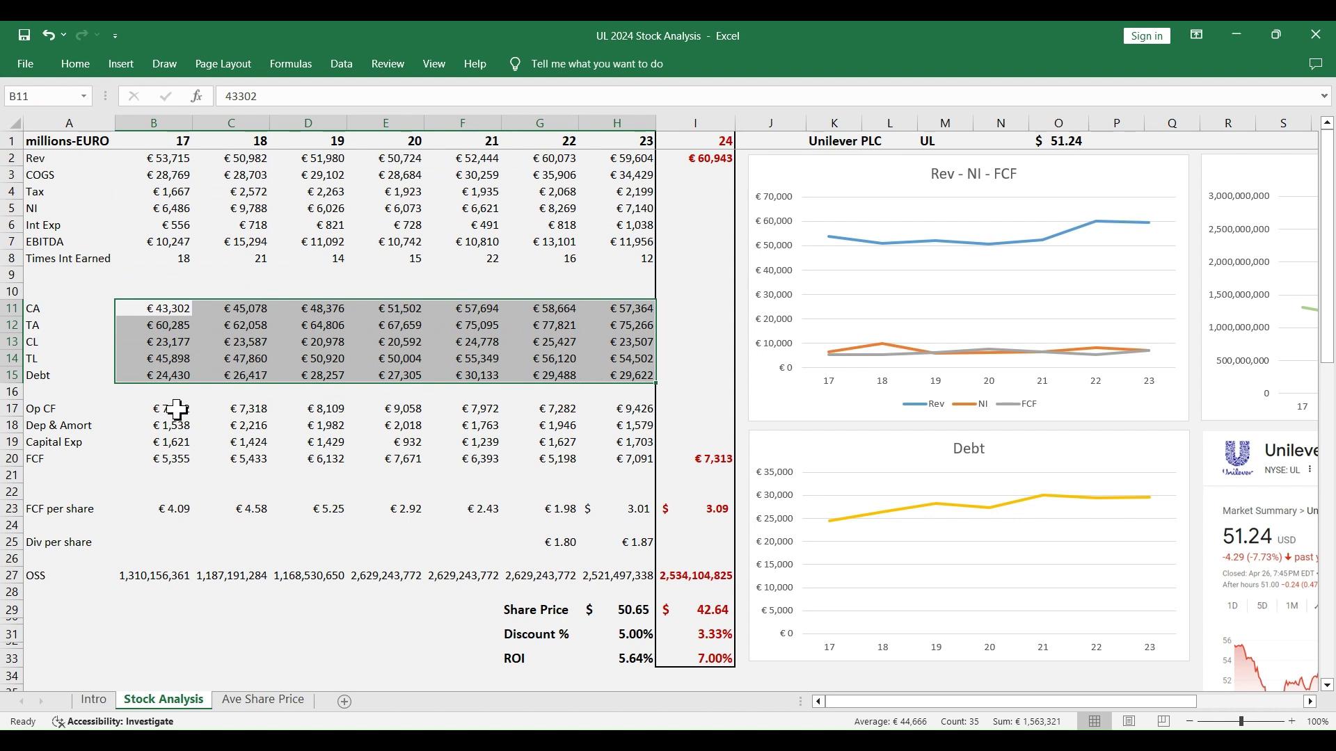
drag(178, 411, 627, 456)
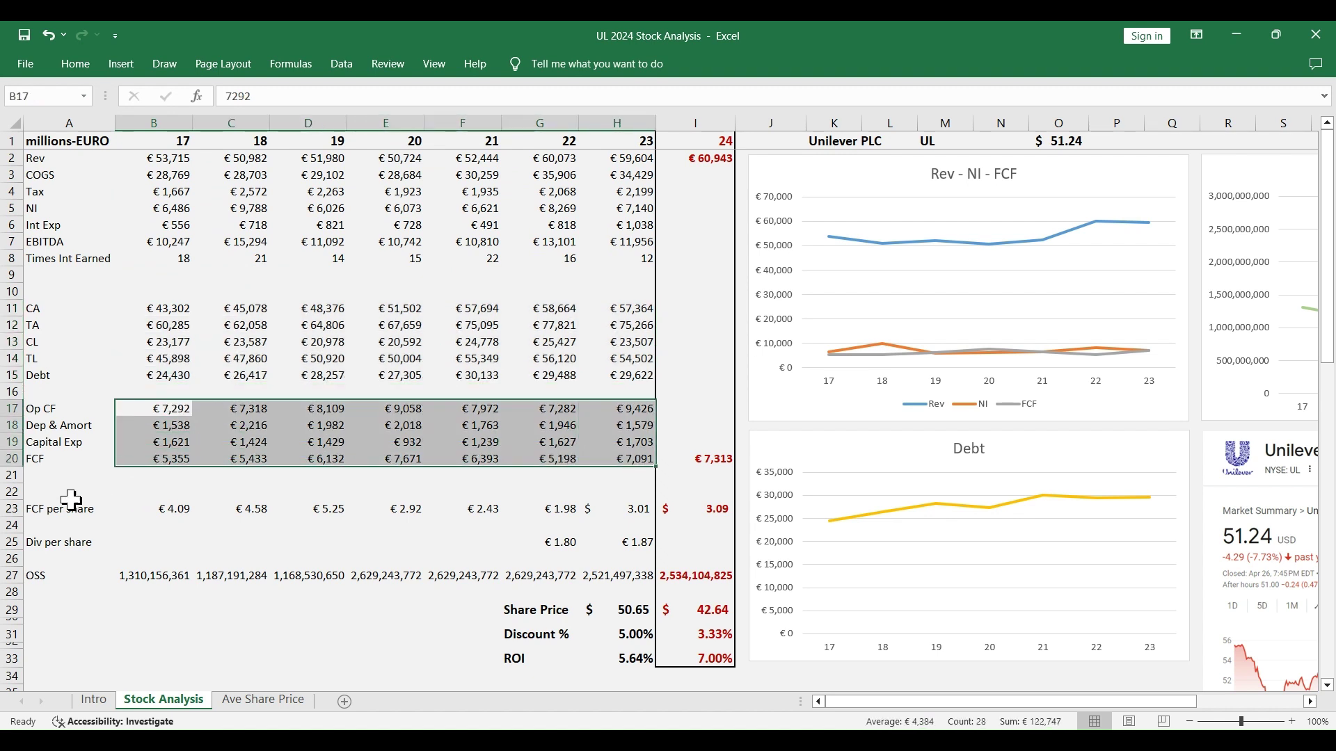
drag(72, 500, 56, 543)
click(39, 575)
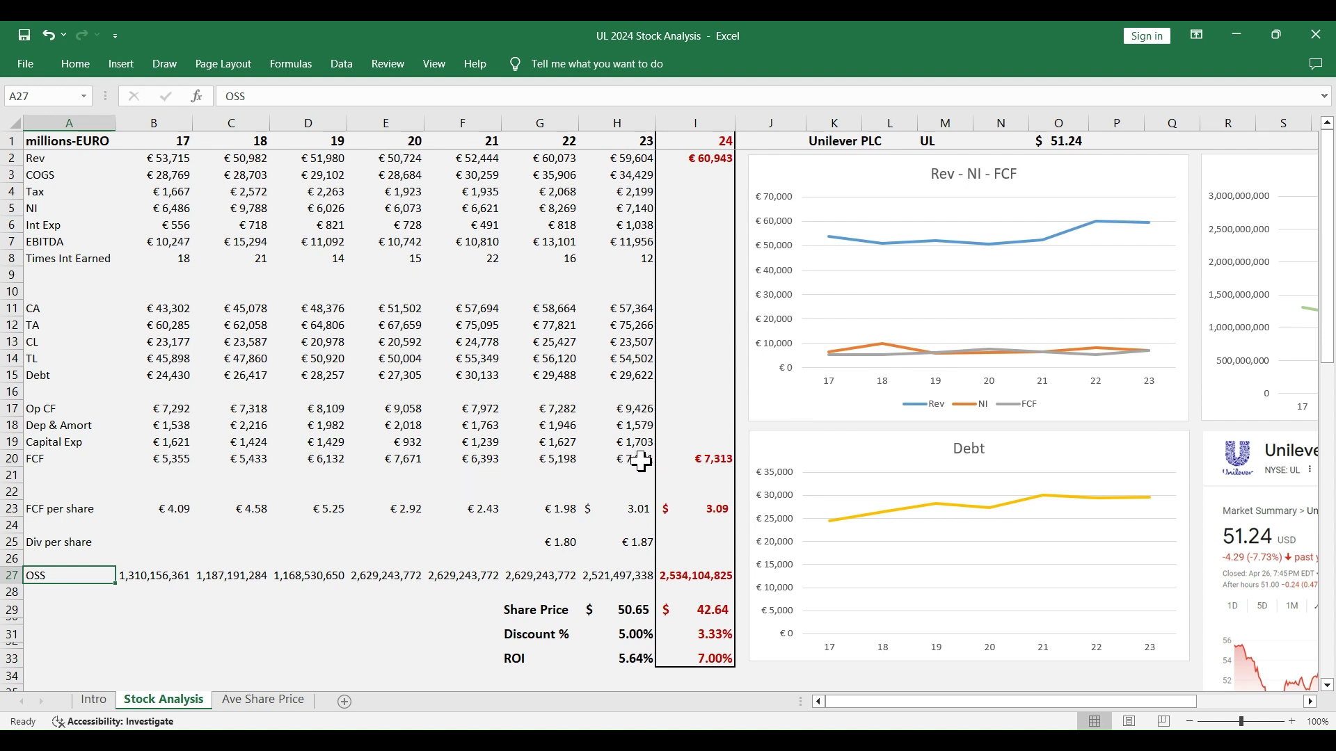
drag(641, 461, 178, 460)
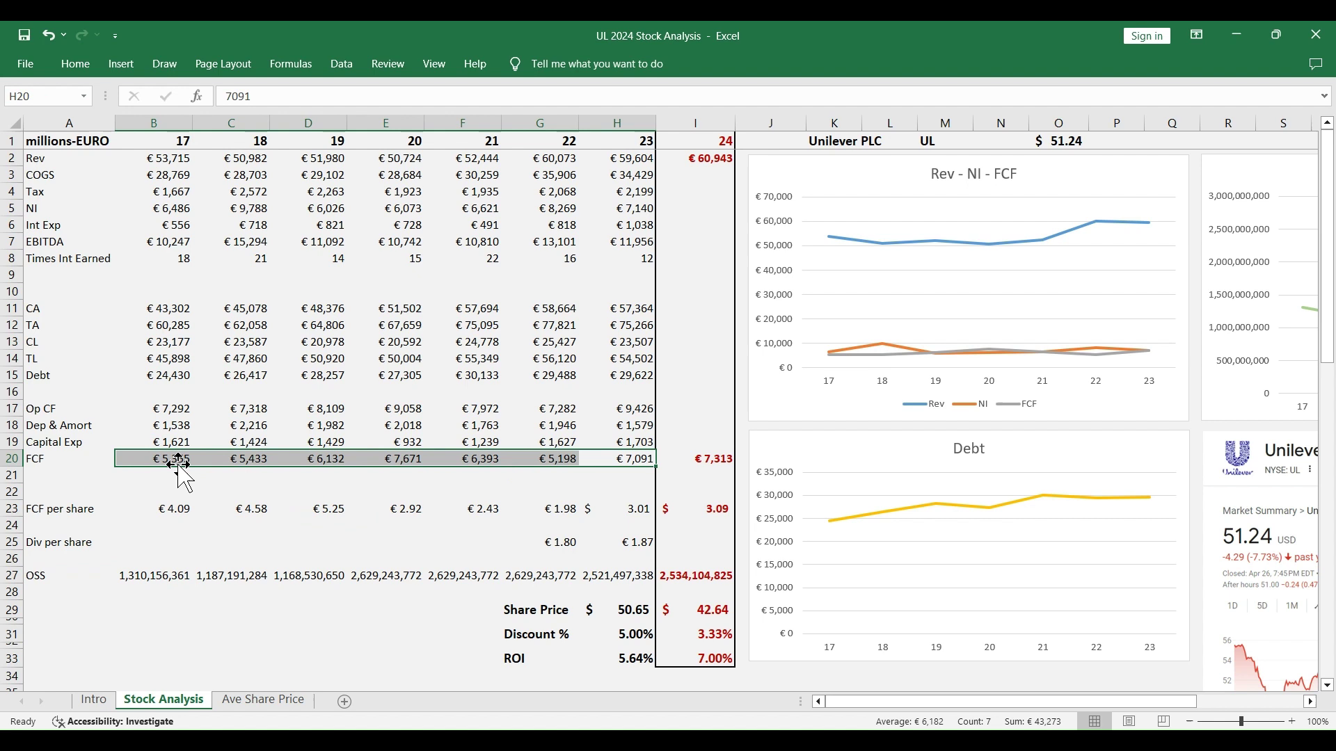
click(907, 449)
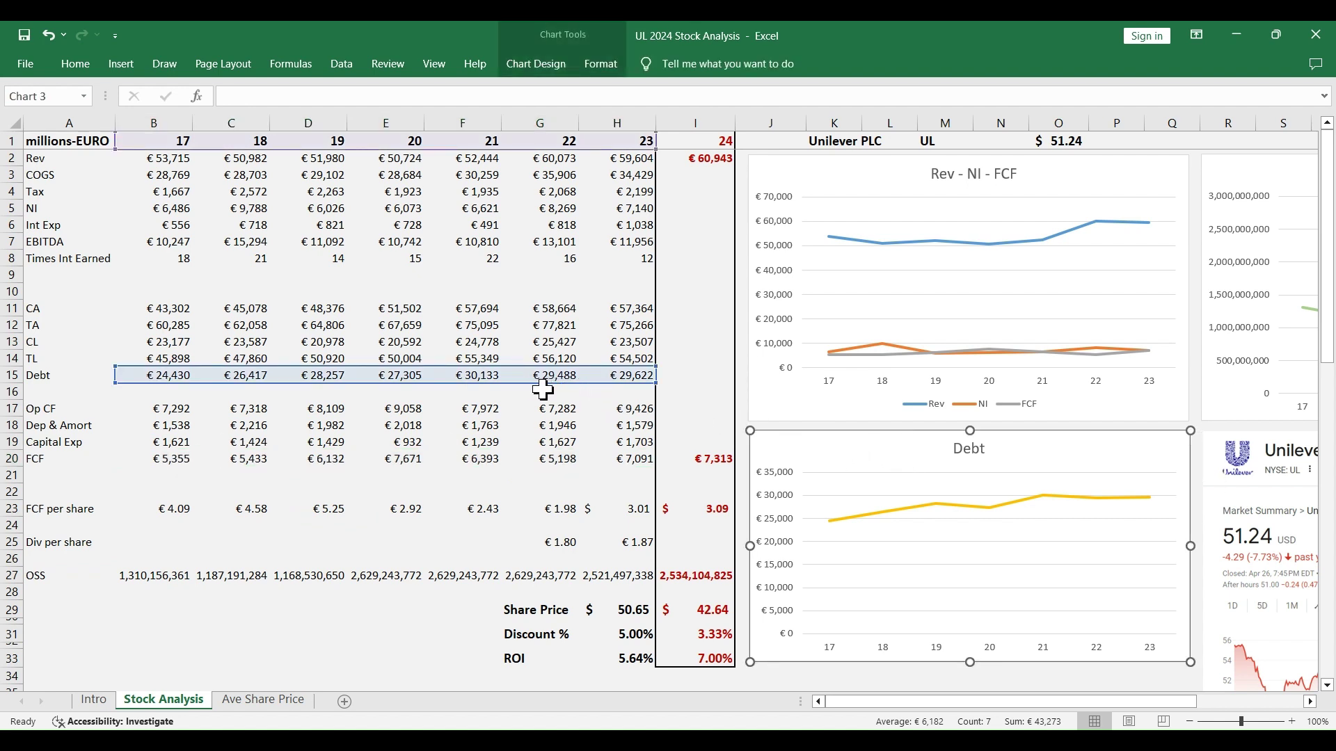
click(487, 140)
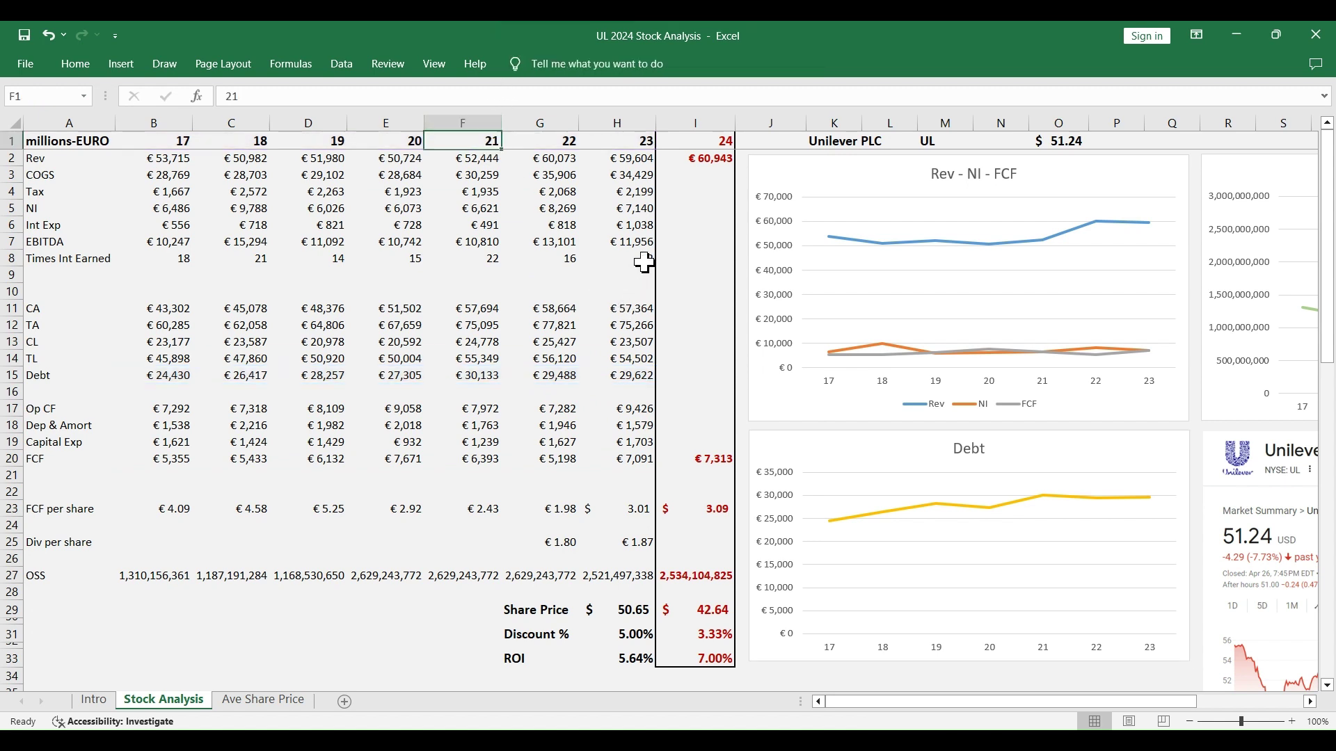
drag(645, 263, 187, 266)
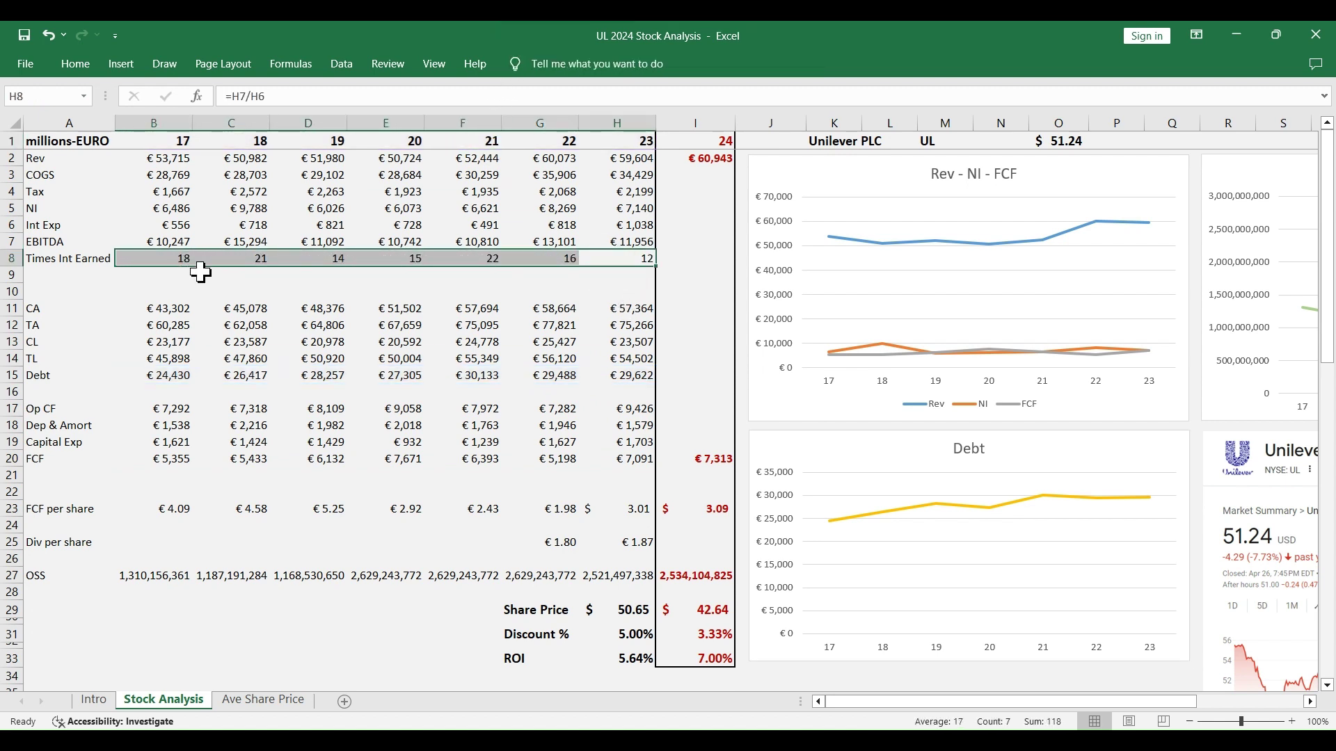
click(639, 225)
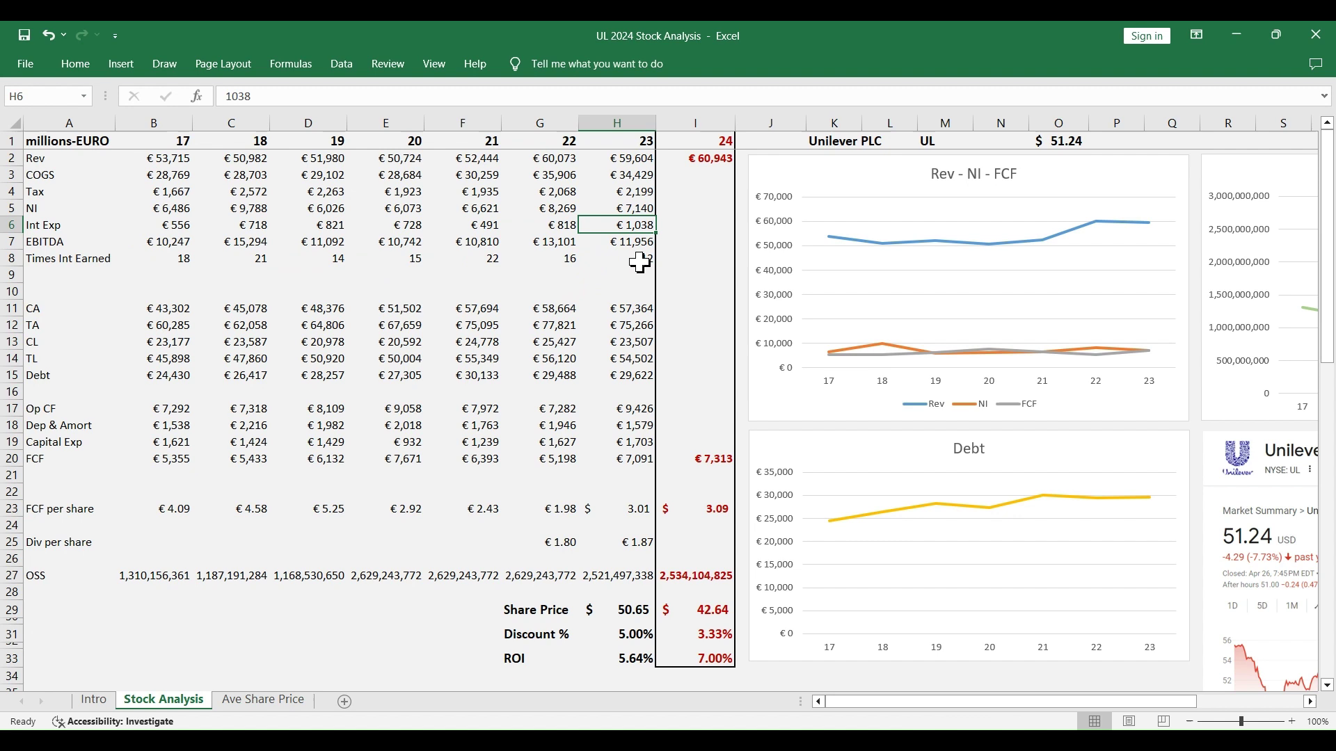
drag(641, 263, 556, 263)
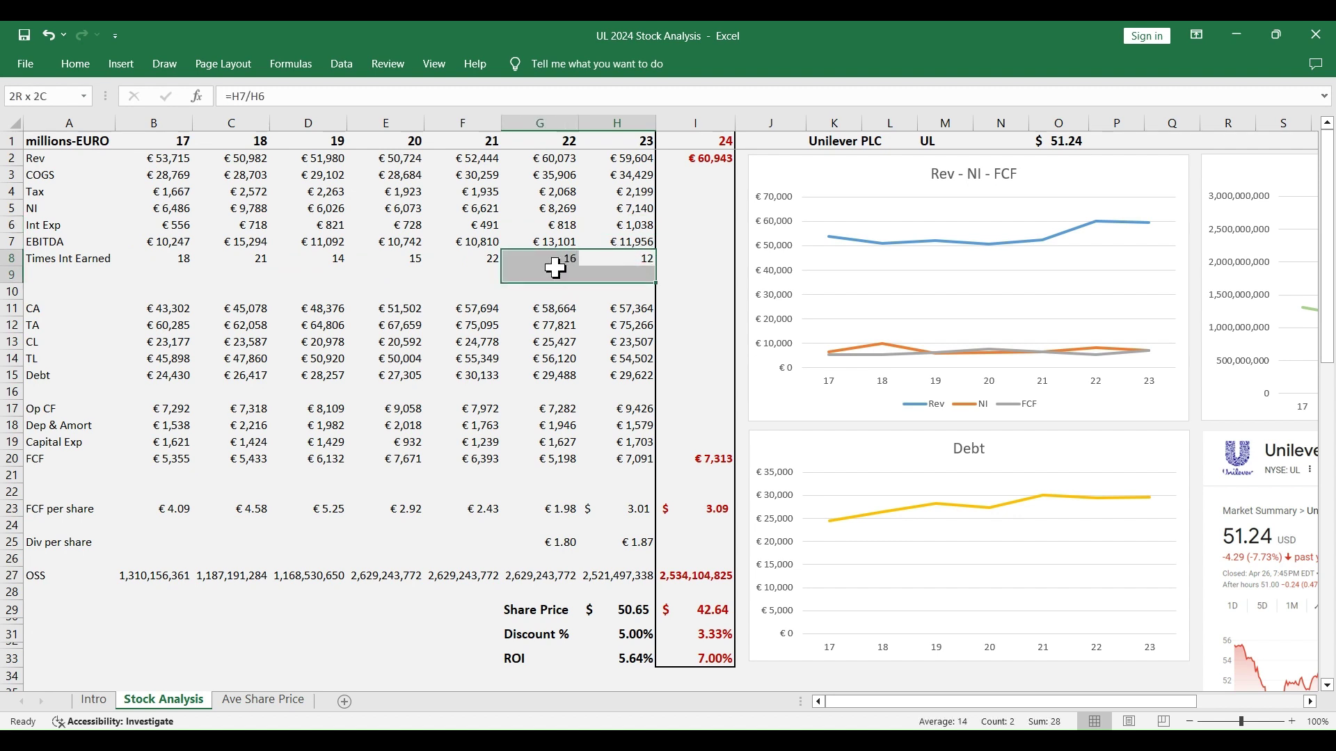
click(487, 260)
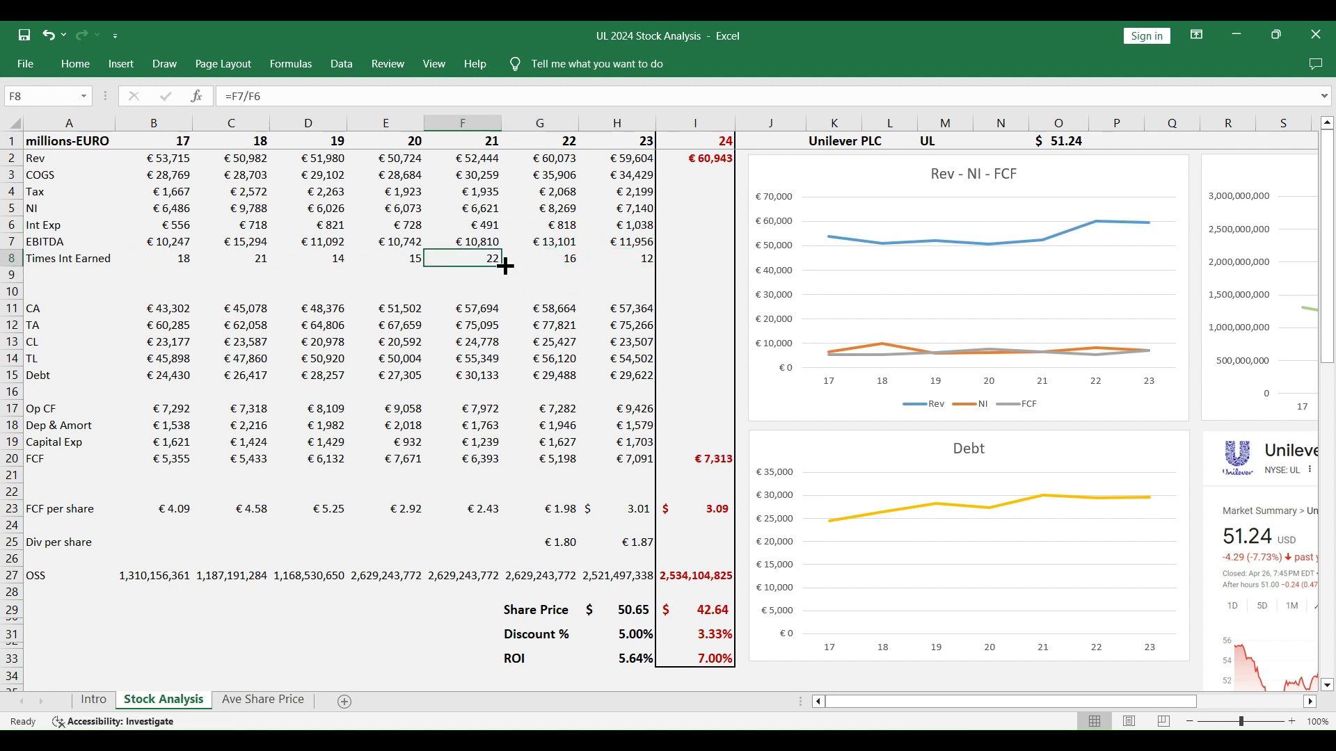
click(646, 258)
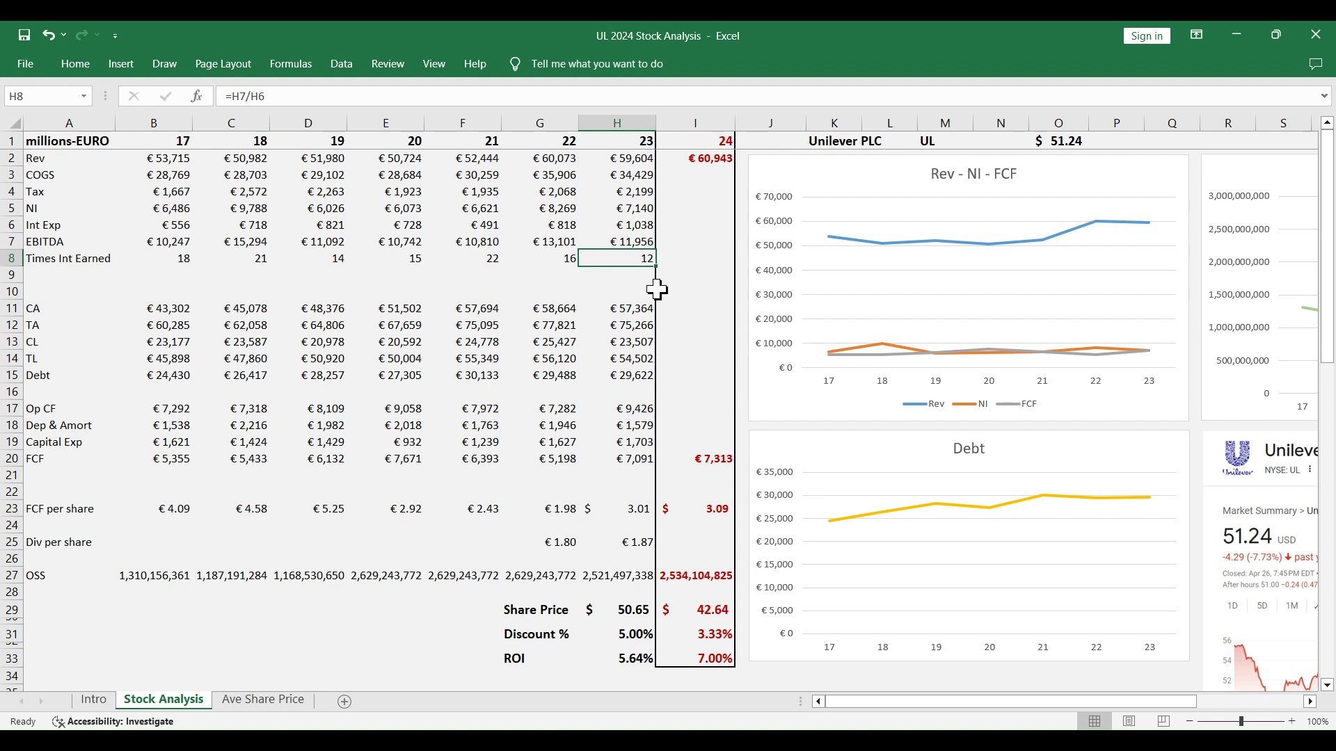
click(587, 226)
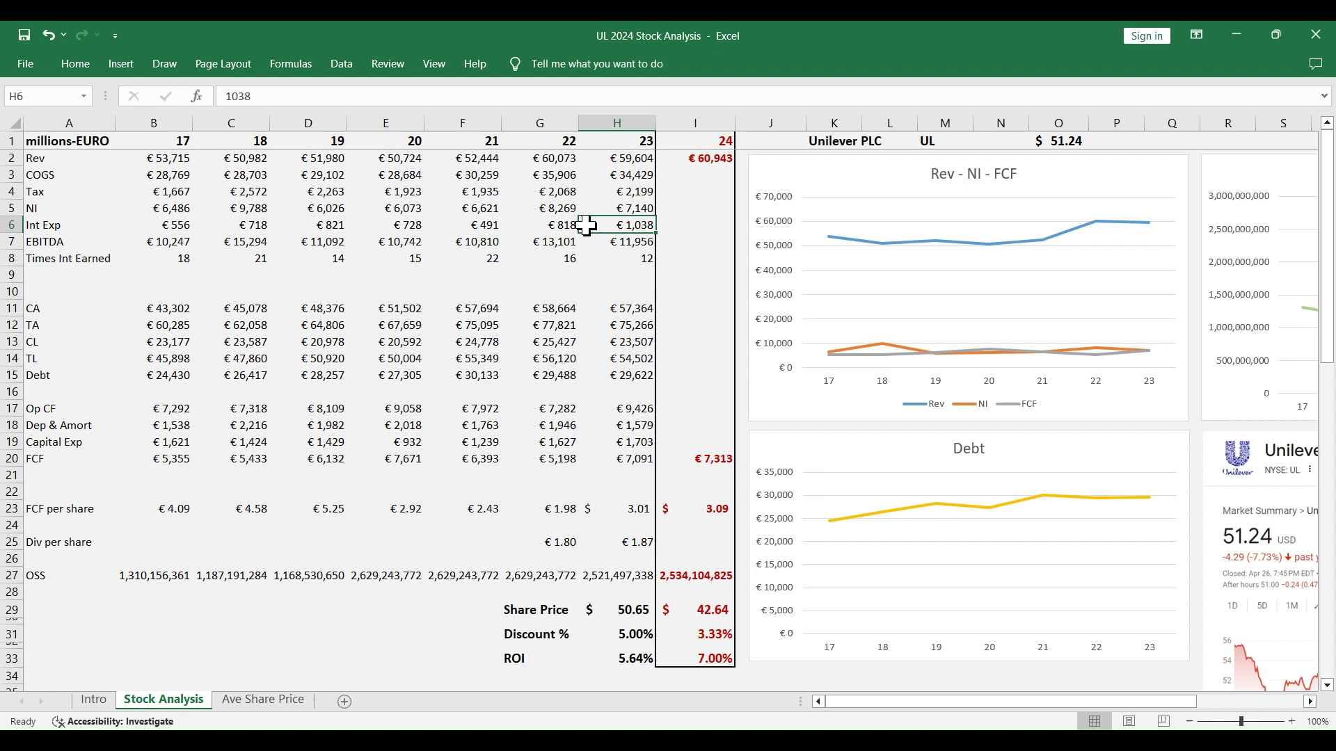
mouse_move(587, 226)
mouse_down()
mouse_move(380, 227)
mouse_move(560, 227)
mouse_up()
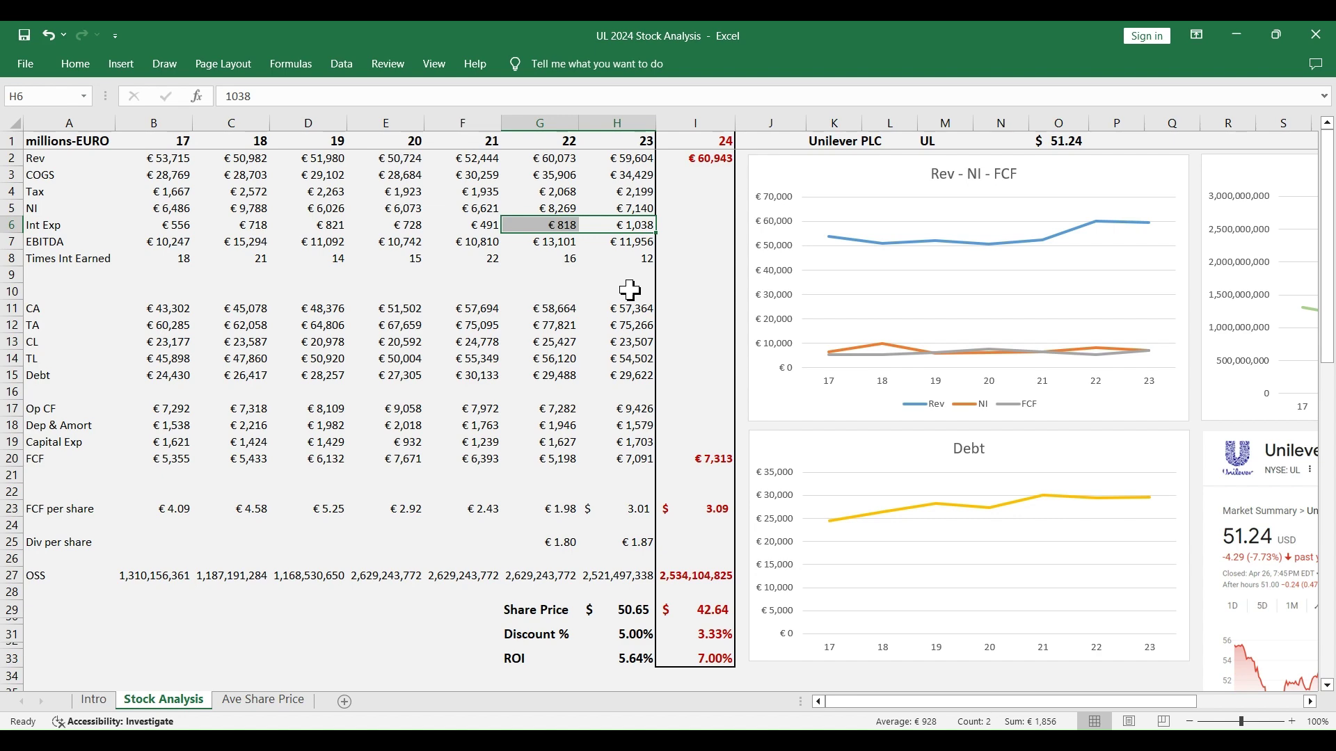
- On Ave Share Price, select price columns A–G plus the Daily Average and Annual Average columns
click(264, 700)
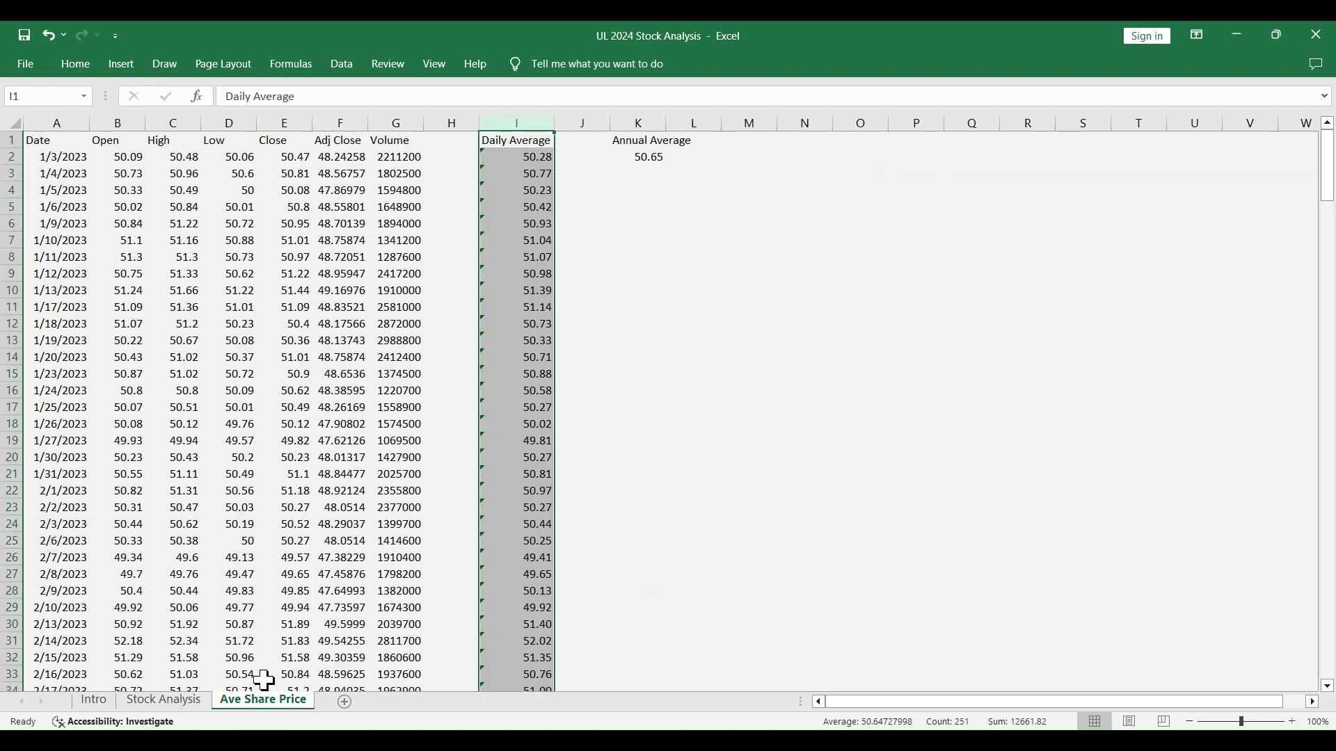
drag(66, 123, 398, 121)
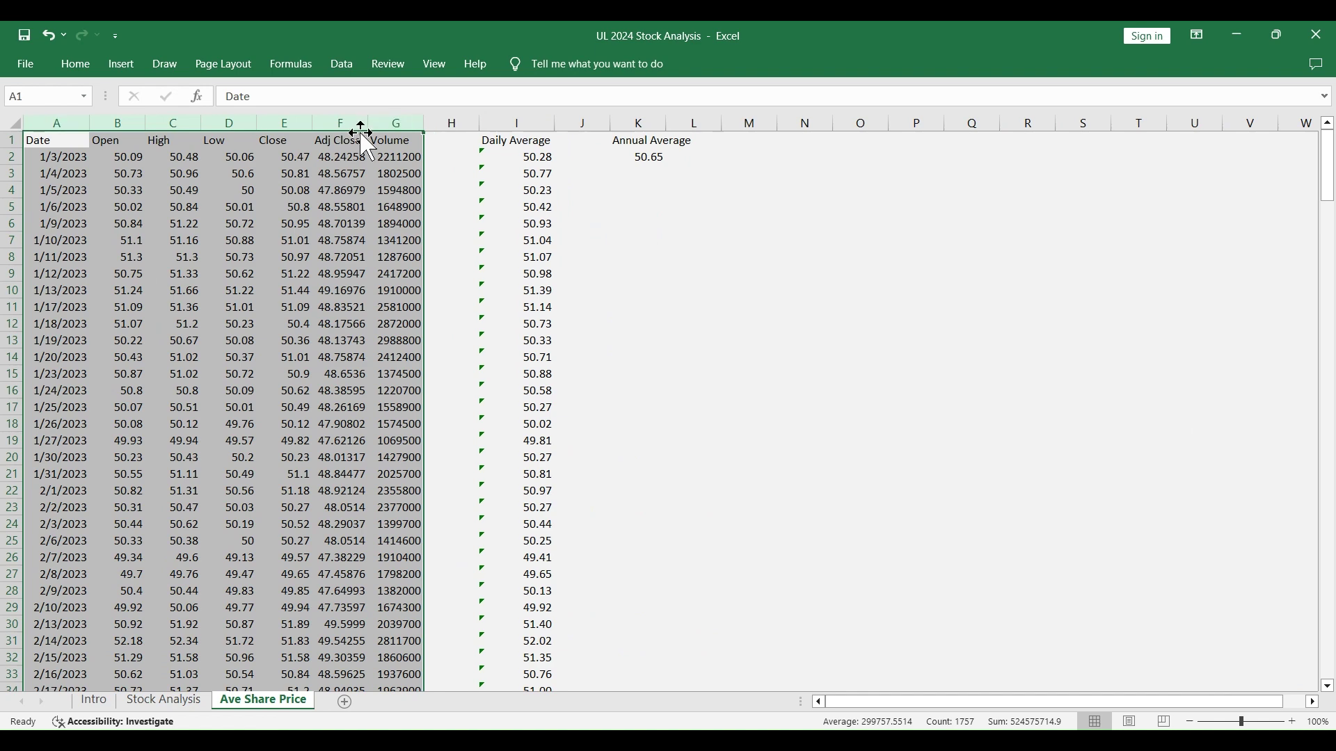
click(526, 119)
click(637, 121)
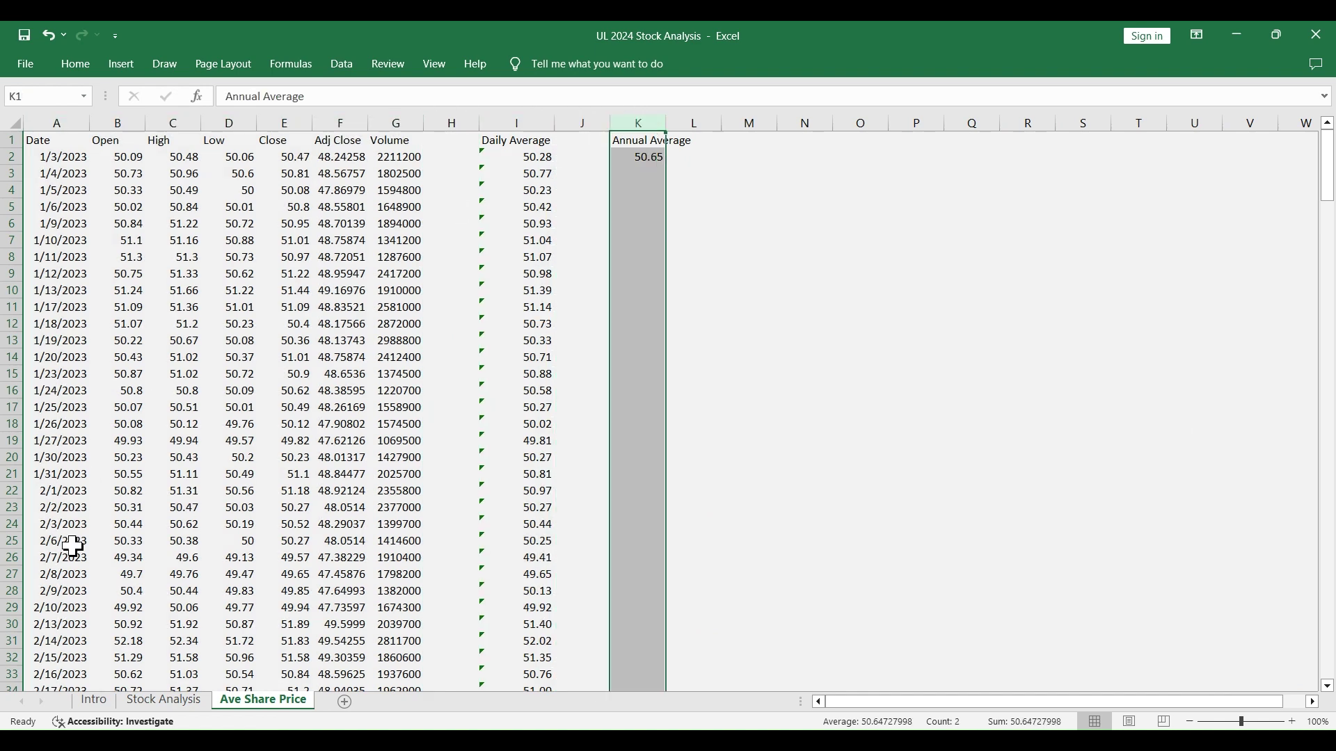
- On Stock Analysis, inspect the 2023 FCF per share ($3.01) and ROI (5.64%) formulas in H23 and H33
click(163, 701)
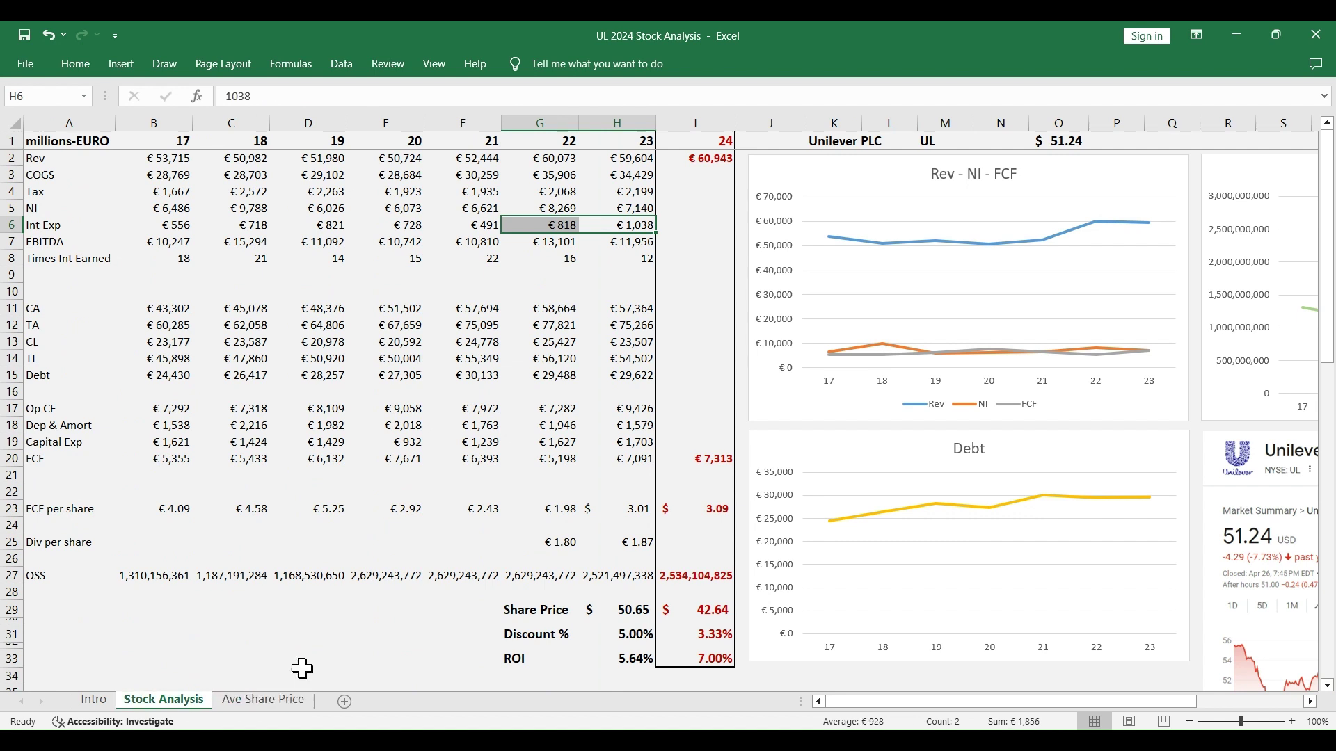
click(636, 509)
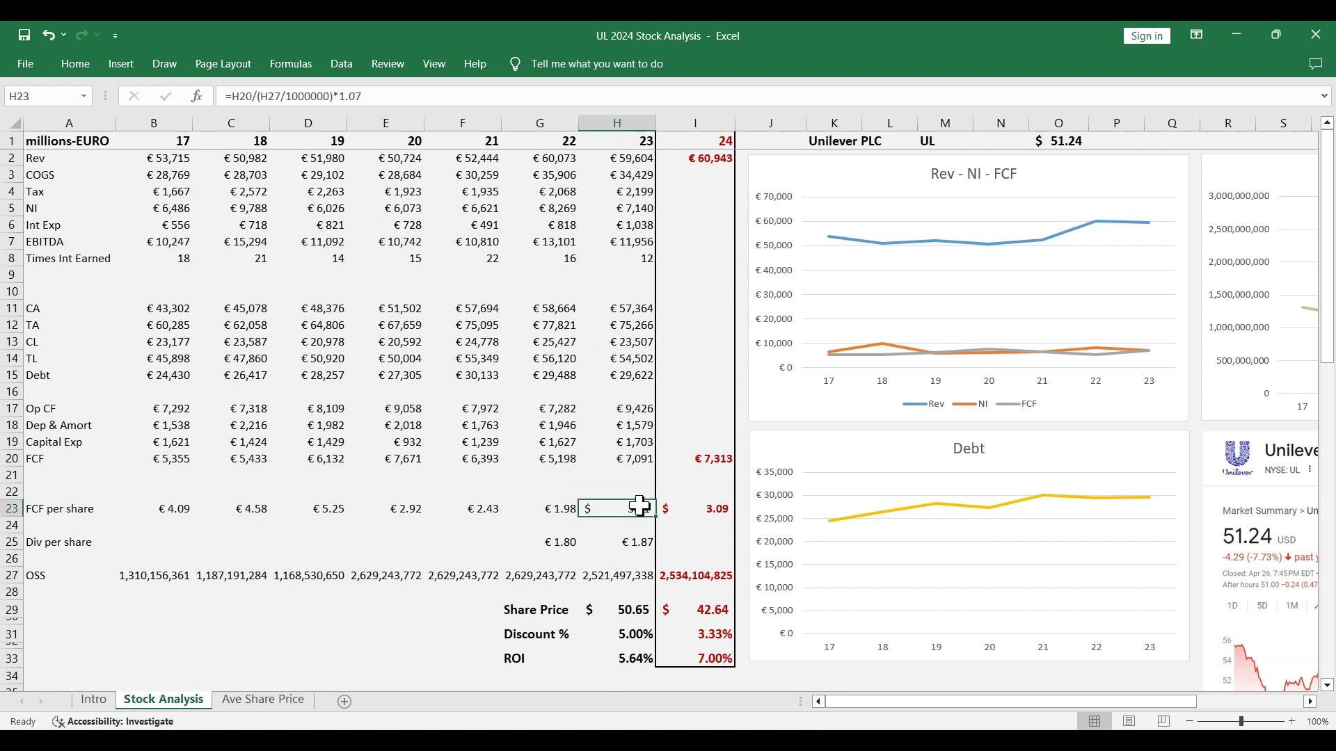
scroll(635, 628, down, 1)
click(635, 610)
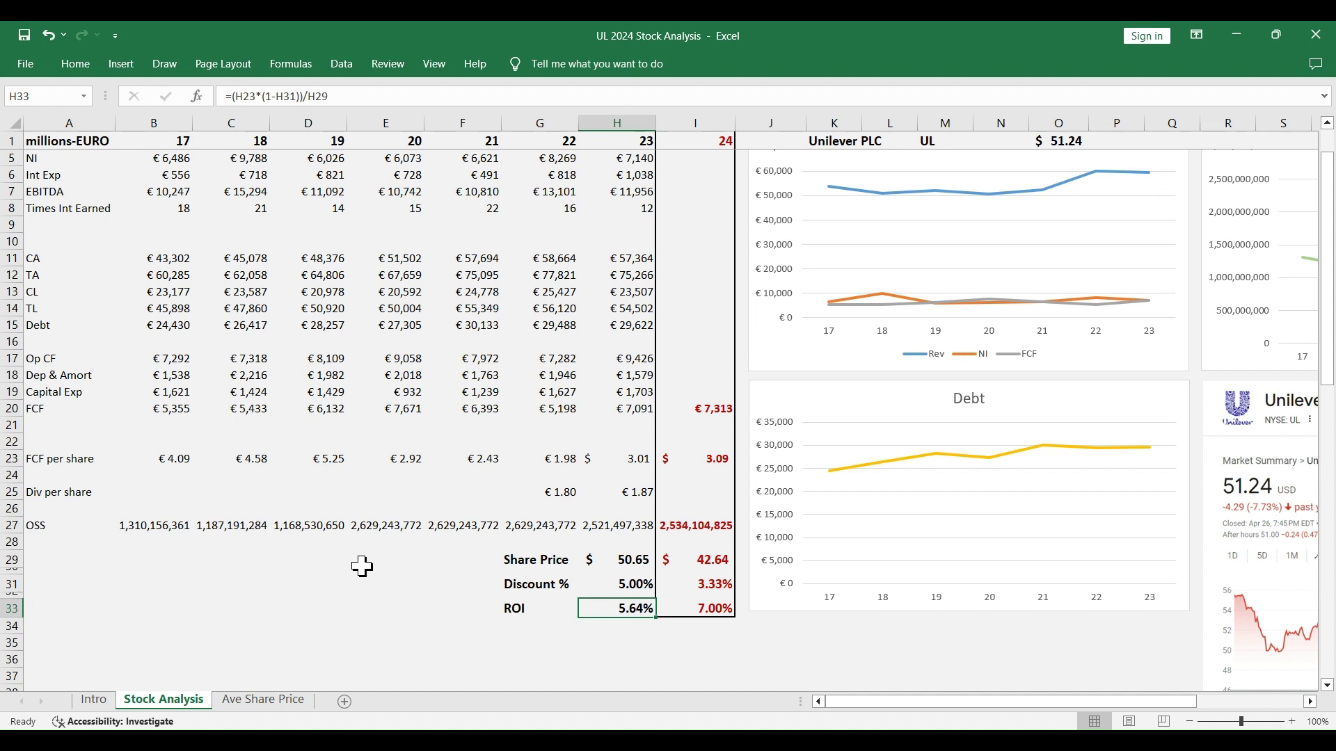
click(696, 609)
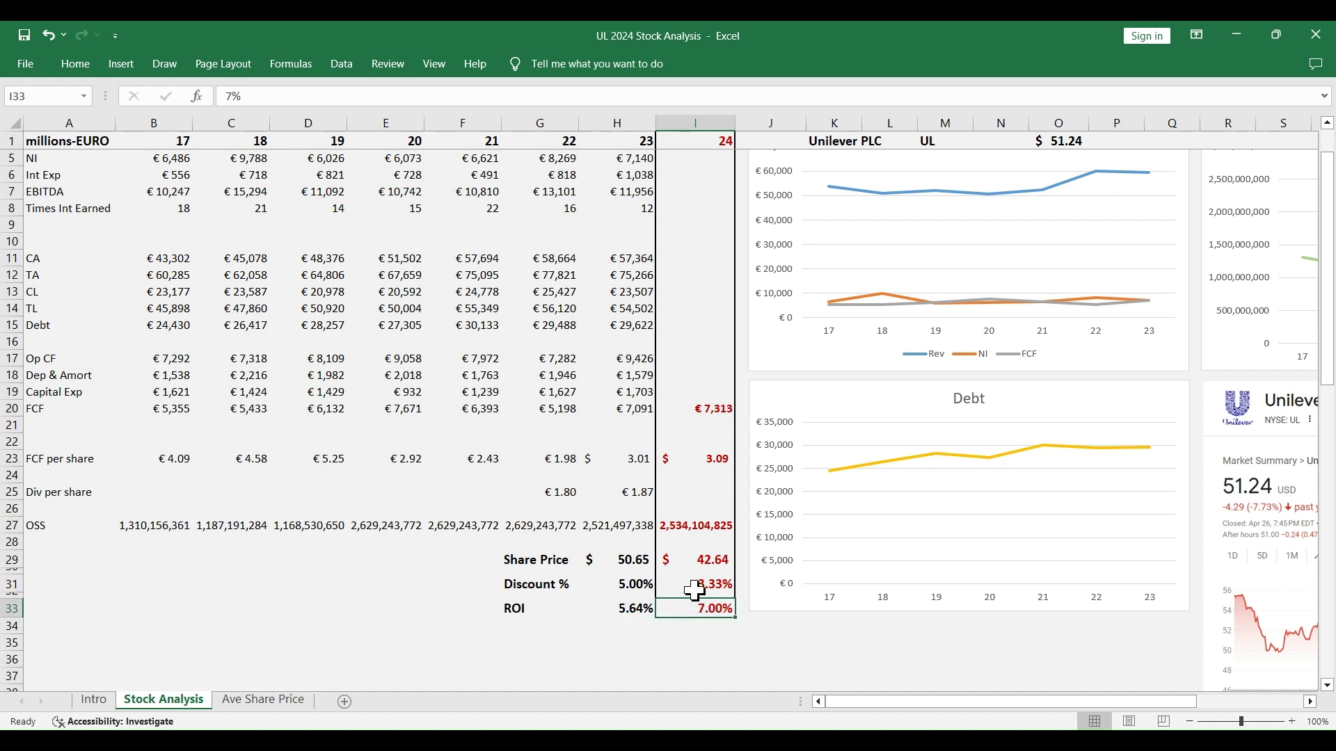
scroll(696, 590, up, 1)
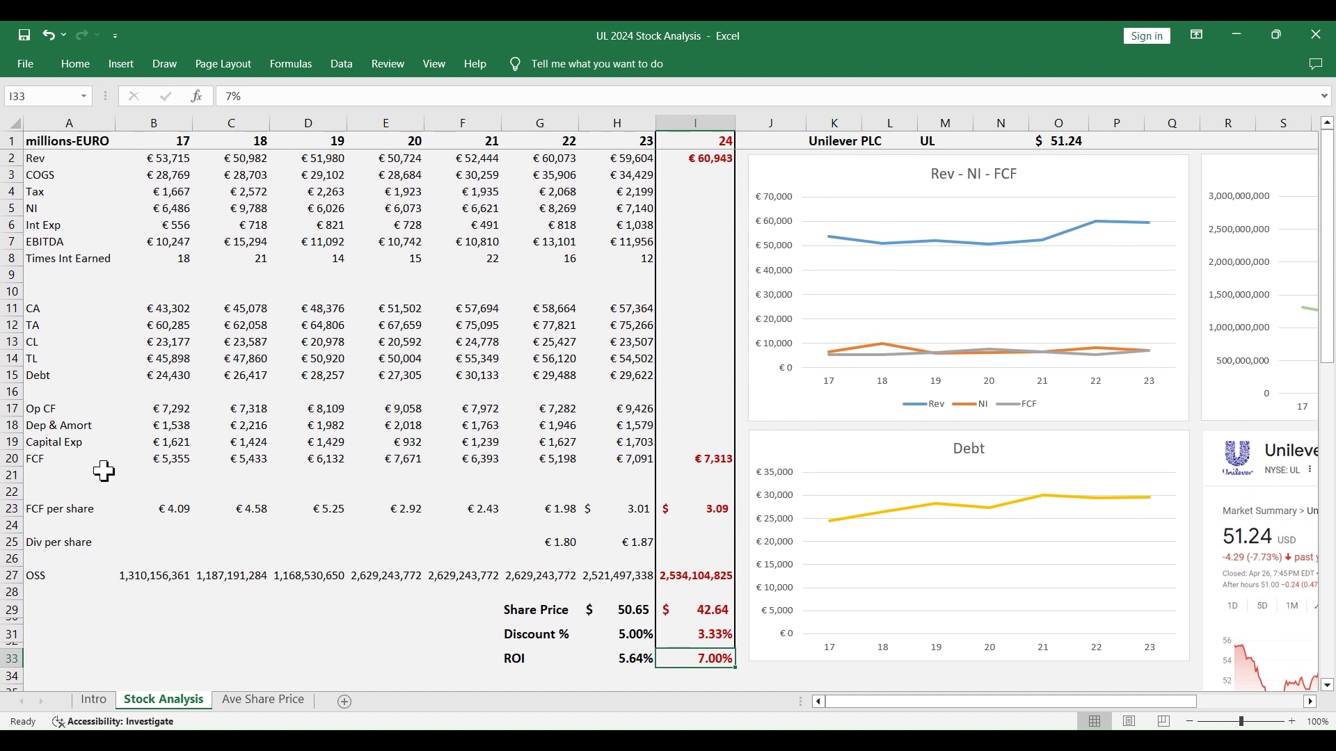
click(713, 508)
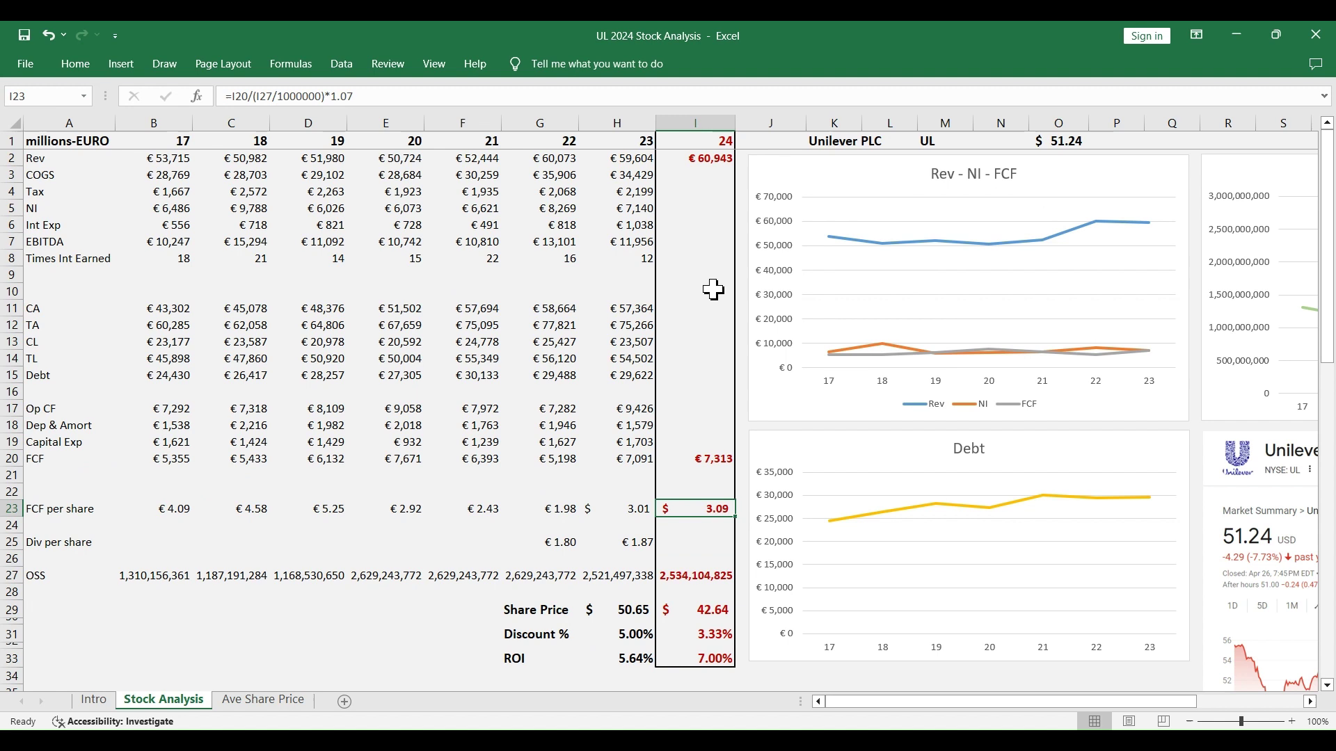
click(717, 156)
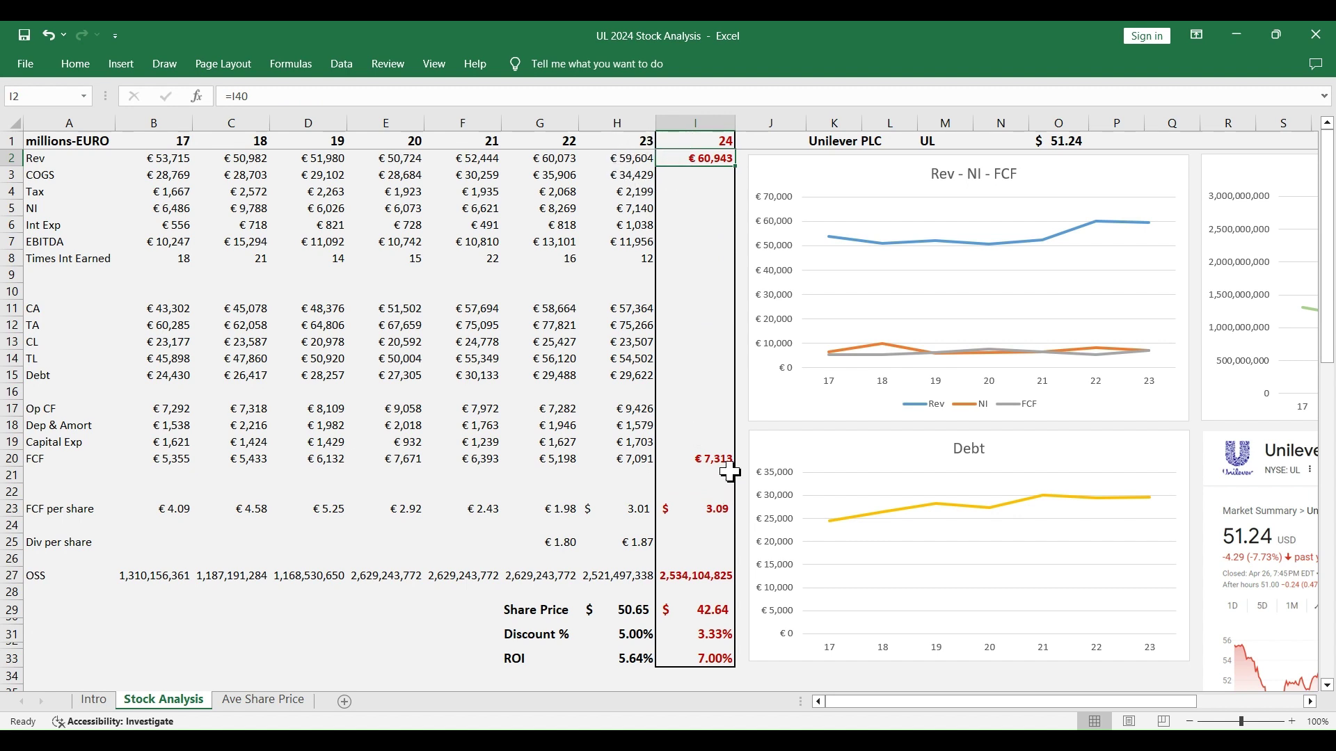
drag(721, 460, 622, 459)
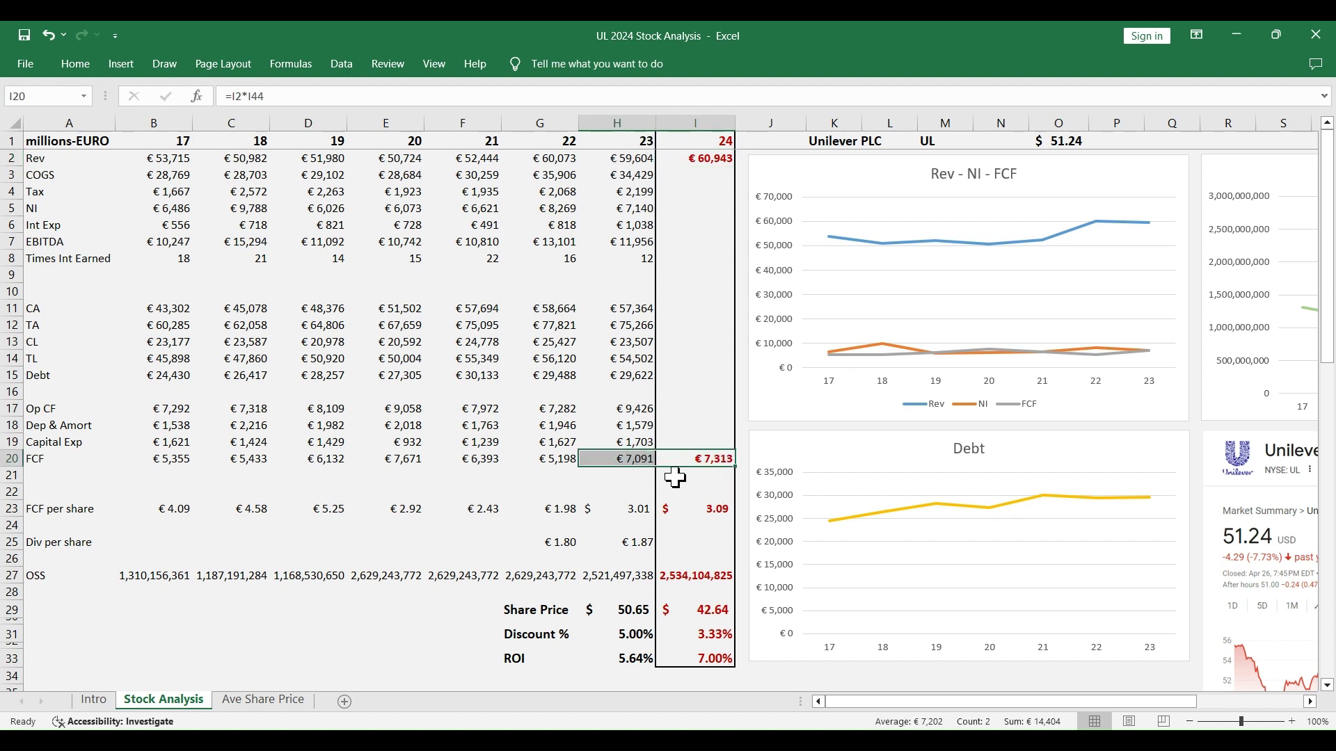
drag(721, 576, 616, 576)
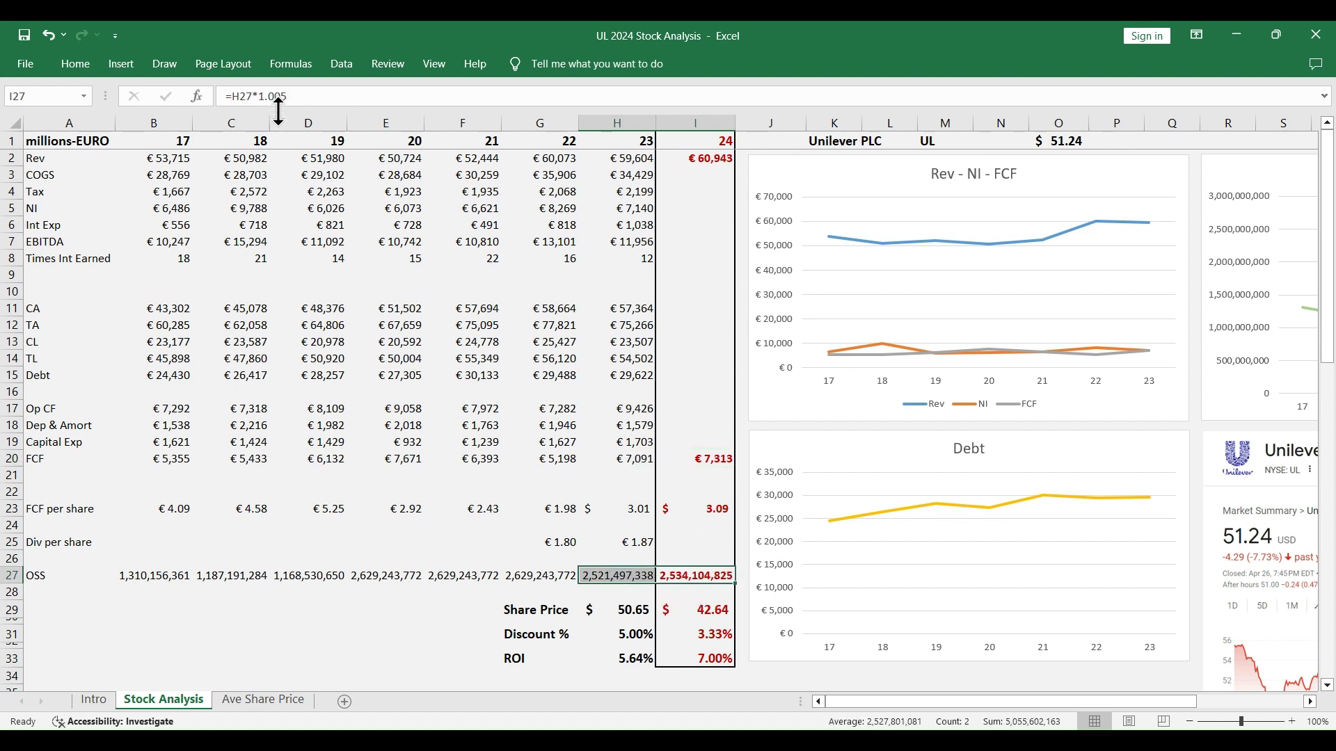
click(618, 574)
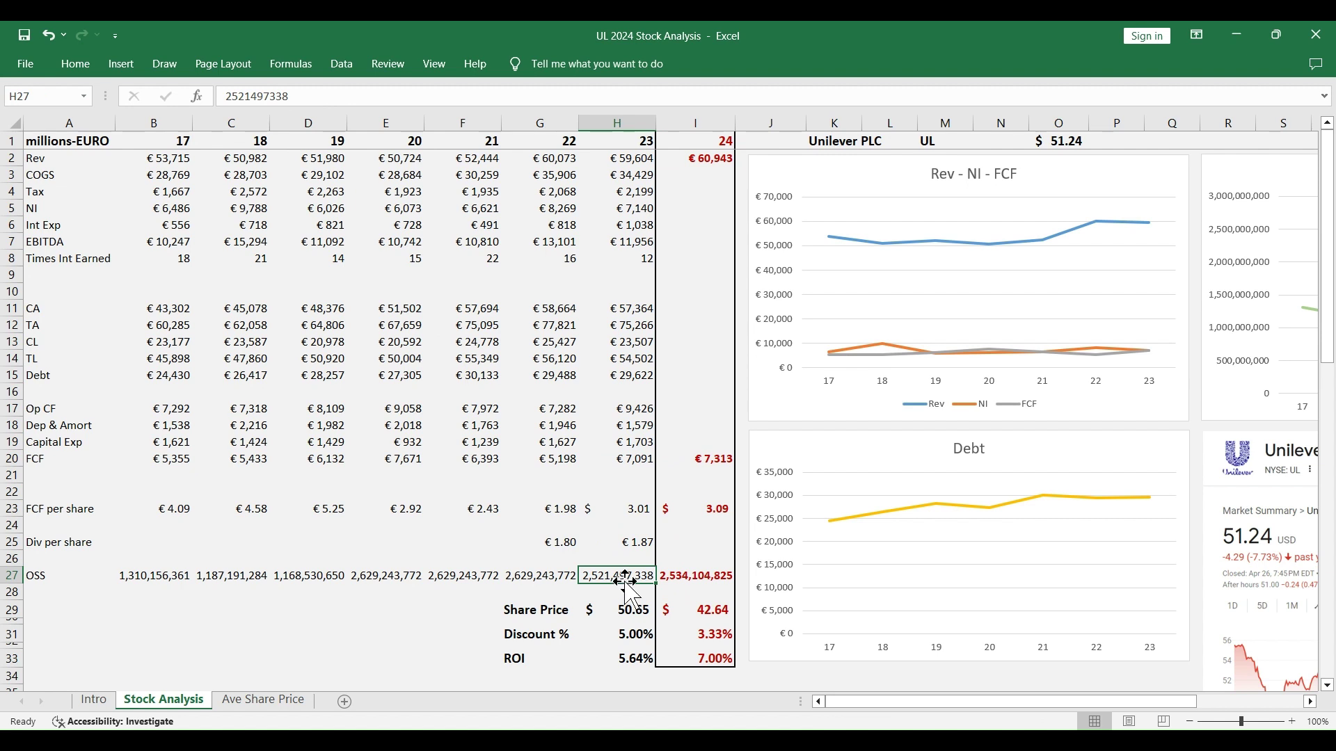
click(709, 506)
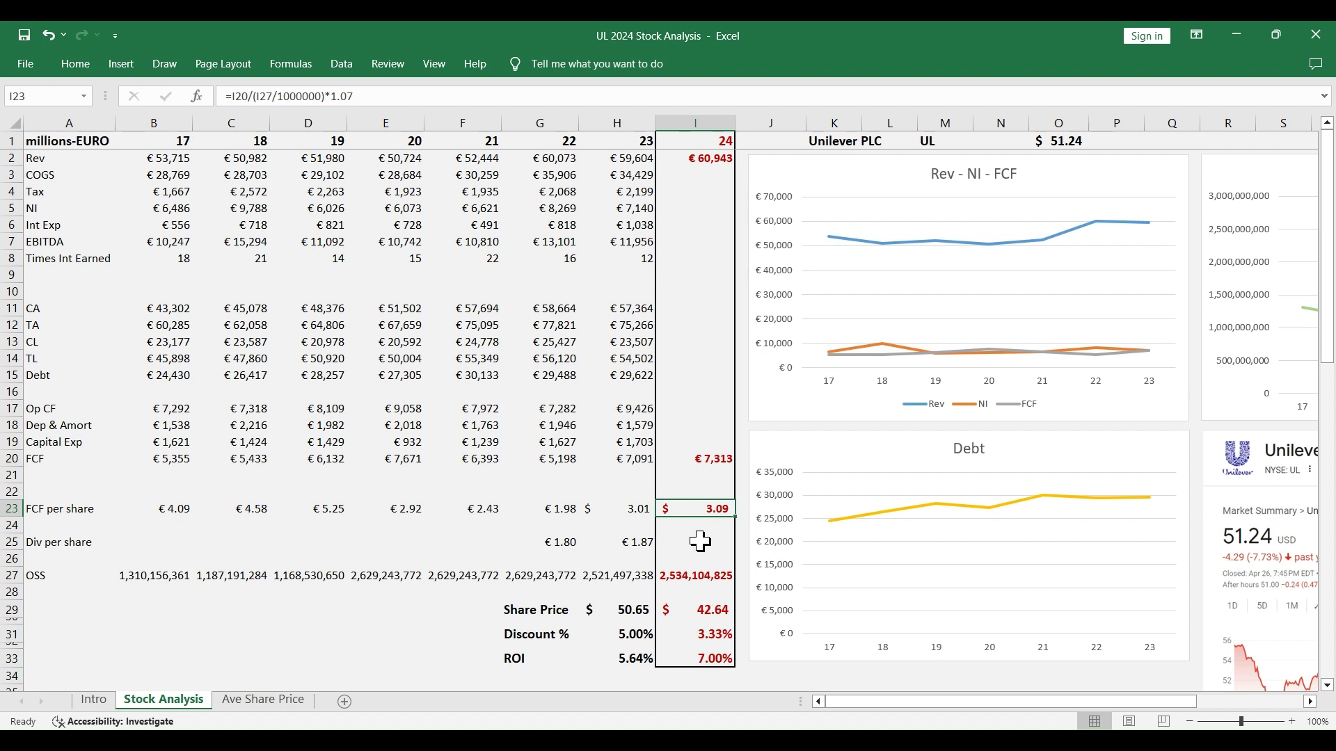
scroll(699, 539, down, 1)
click(717, 588)
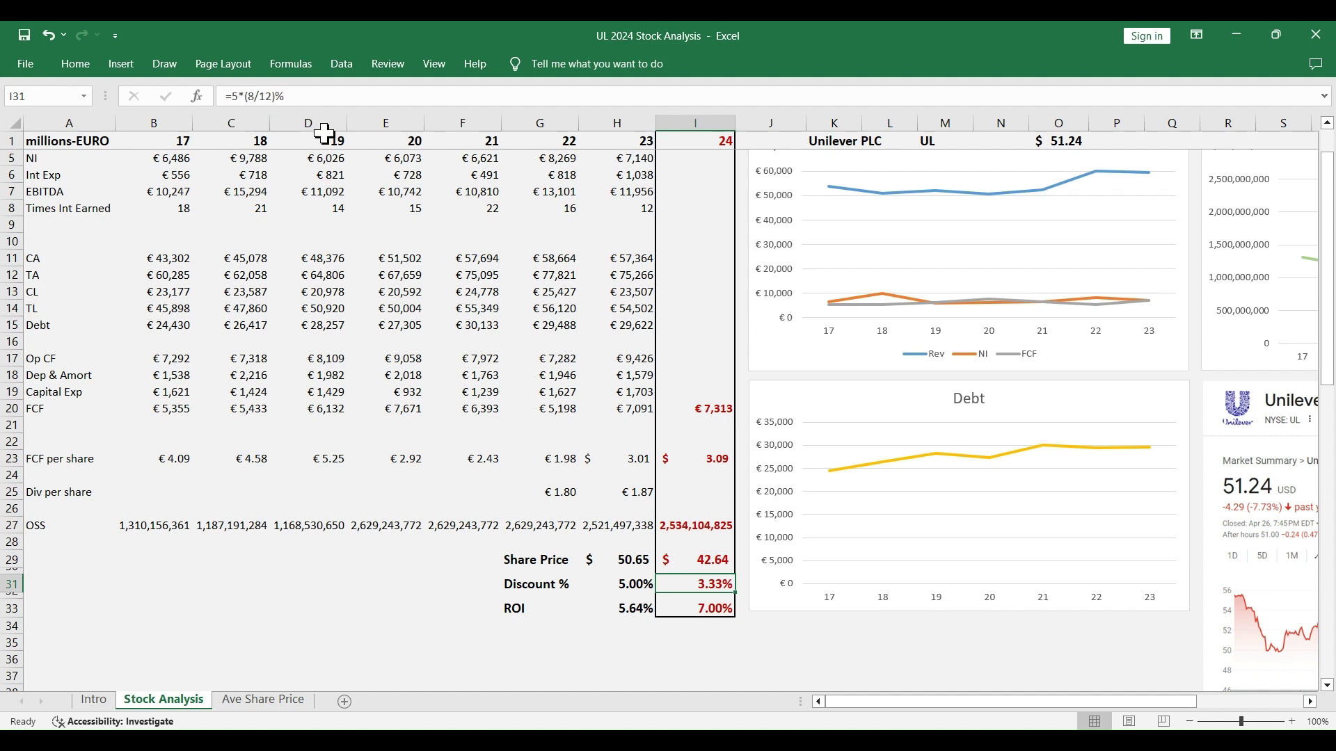
key(Up)
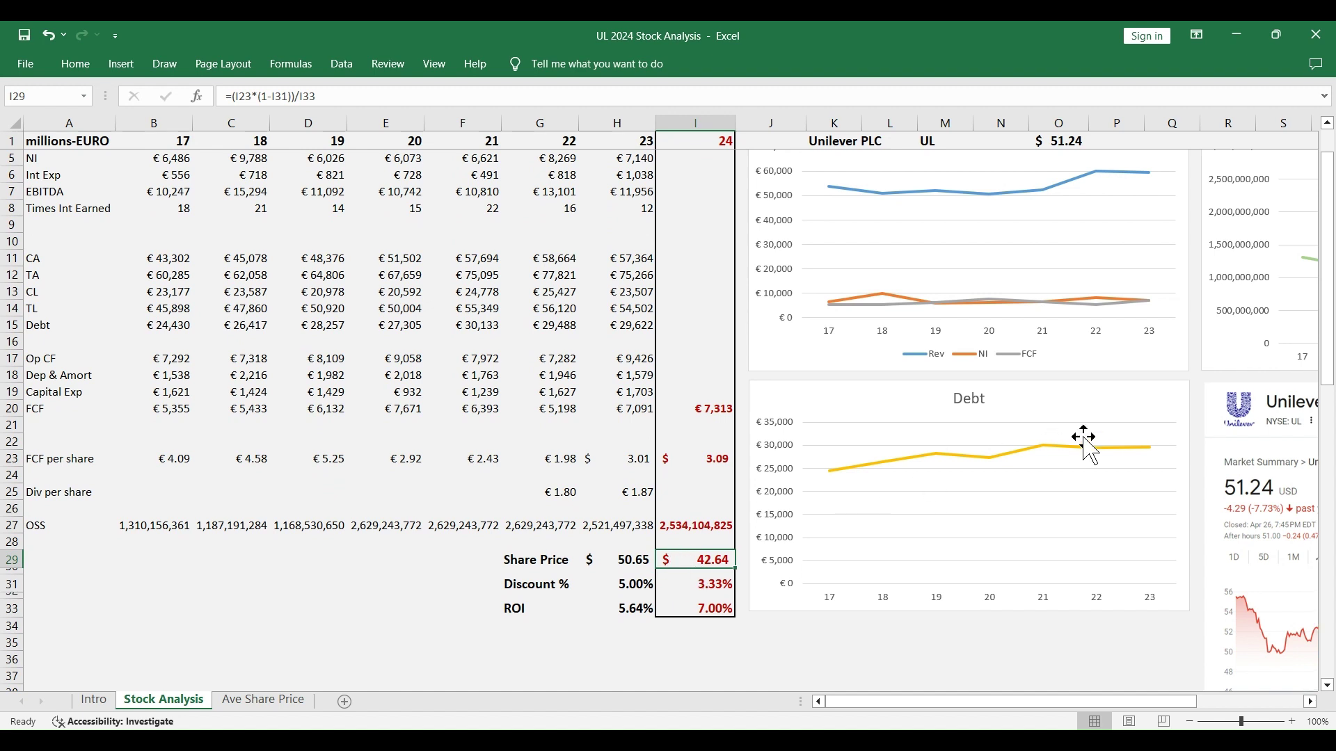
- Move the Unilever plc share-price picture up and left so it sits over the charts
drag(1230, 412, 750, 253)
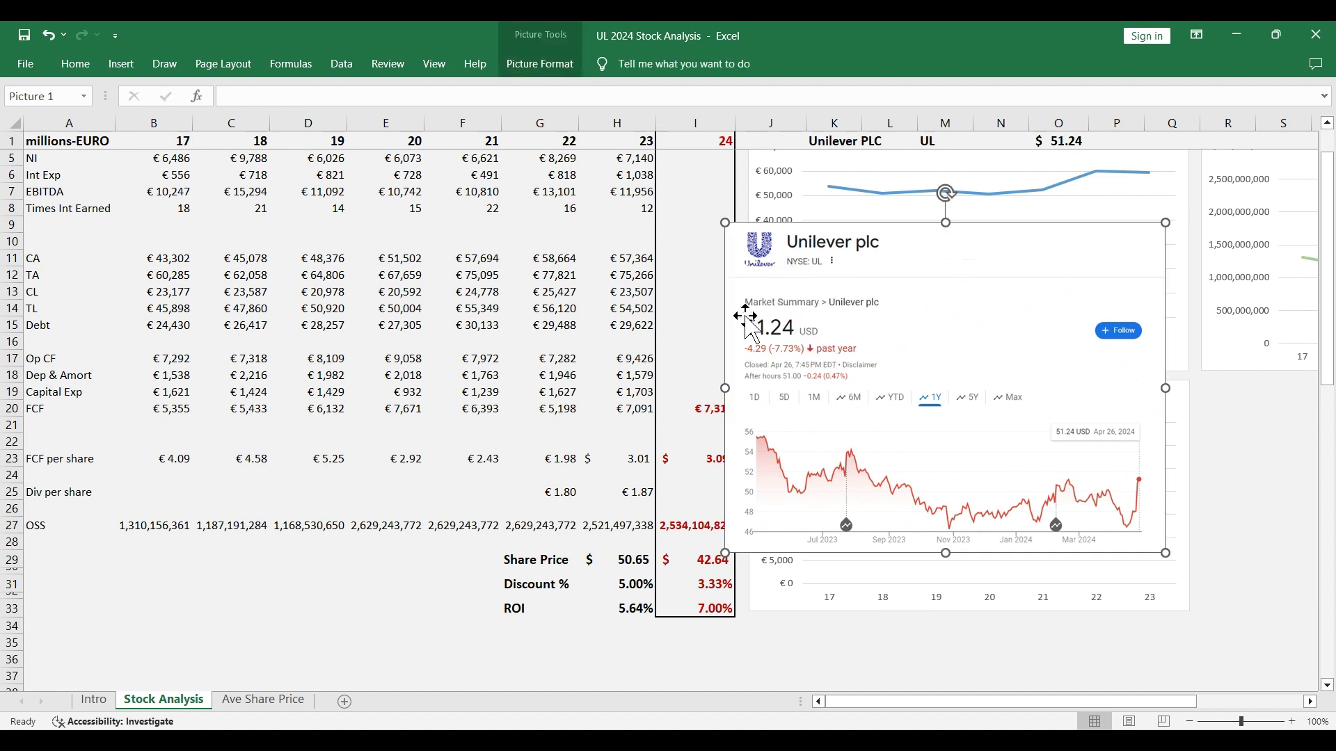